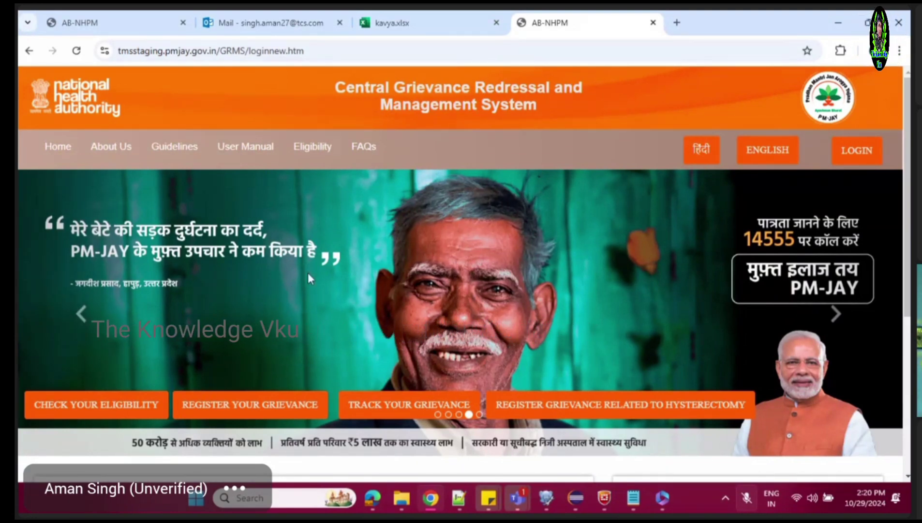
Step: Begin a new grievance registration under the CAPF scheme to open the Ayushman CAPF form
{"action": "left_click", "coordinate": [232, 406]}
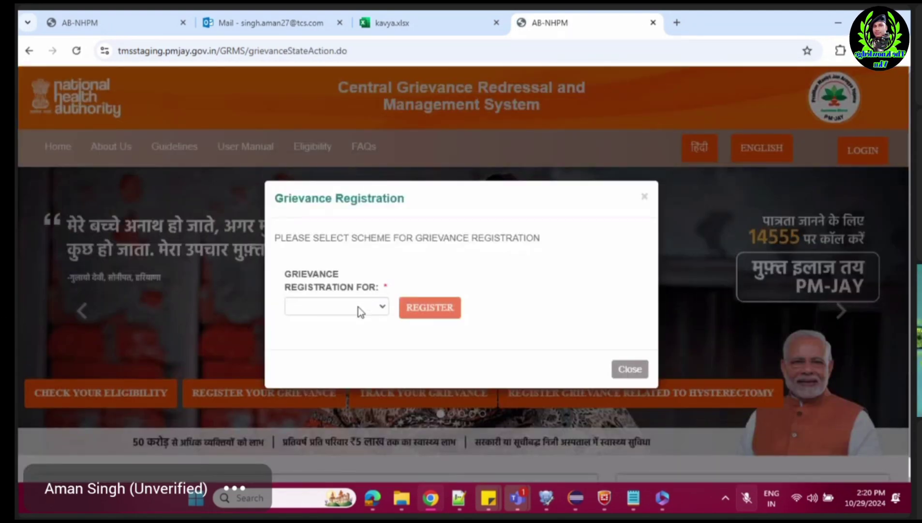
{"action": "left_click", "coordinate": [358, 307]}
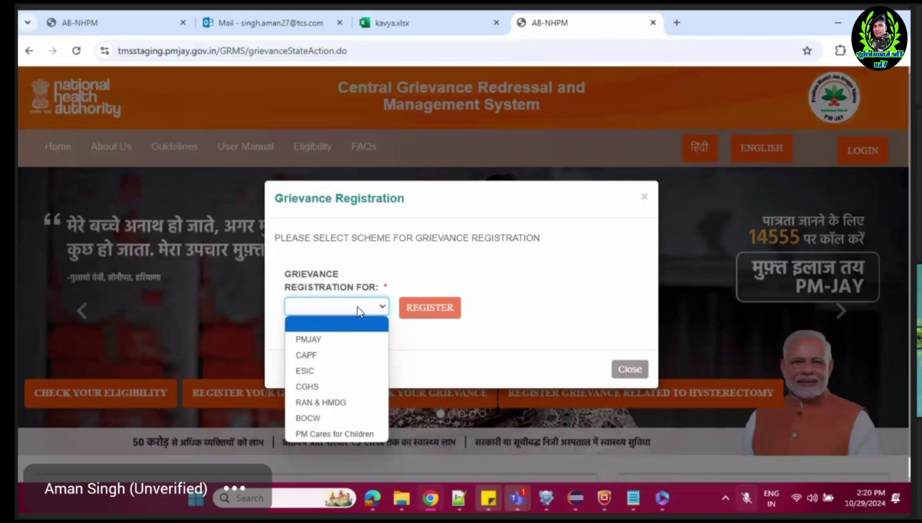
{"action": "left_click", "coordinate": [304, 355]}
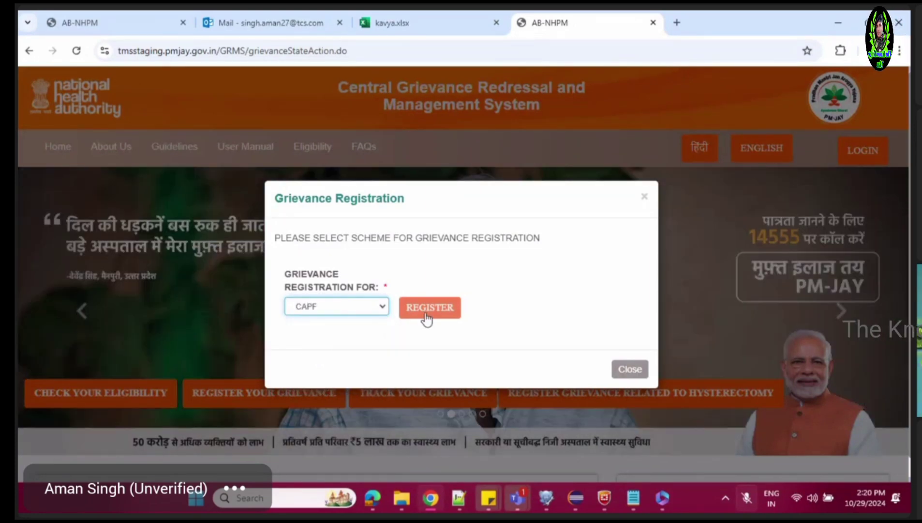
{"action": "left_click", "coordinate": [423, 308]}
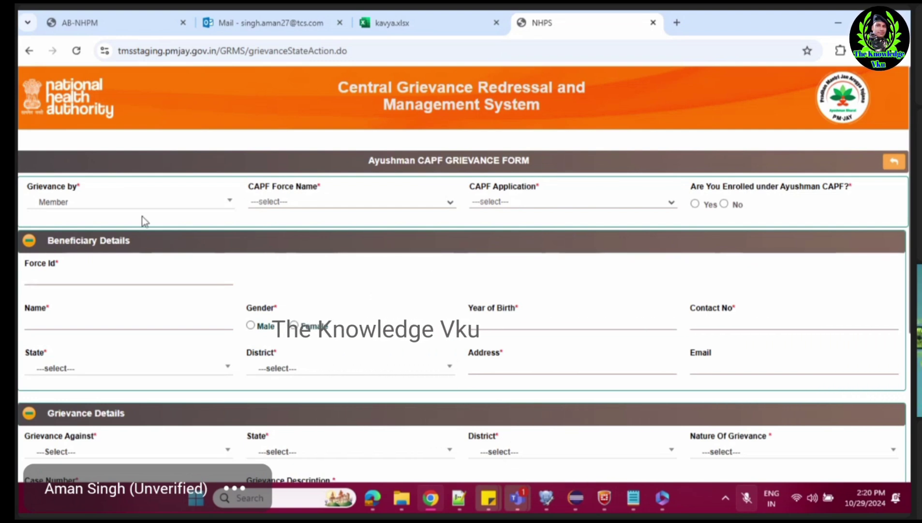
Step: Set Grievance by to Member, force to CRPF, and application to CAPF - Reimbursement
{"action": "left_click", "coordinate": [172, 209]}
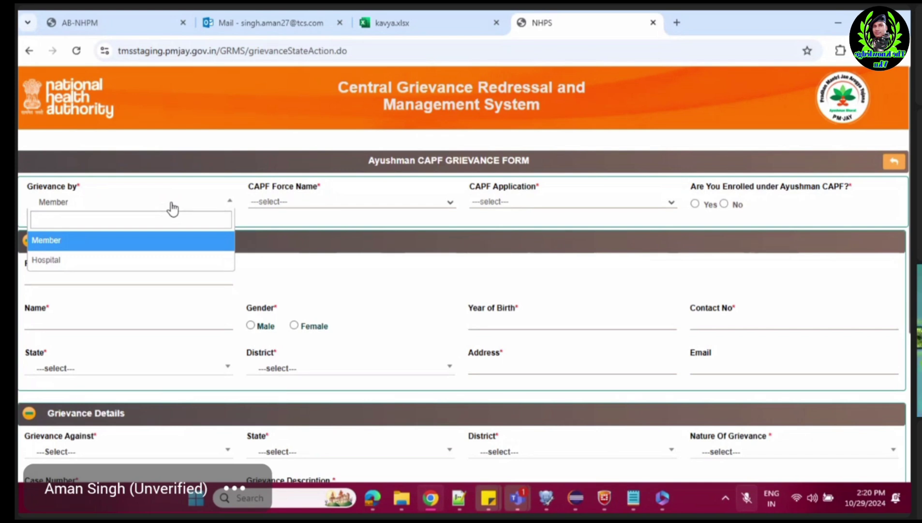
{"action": "left_click", "coordinate": [173, 209]}
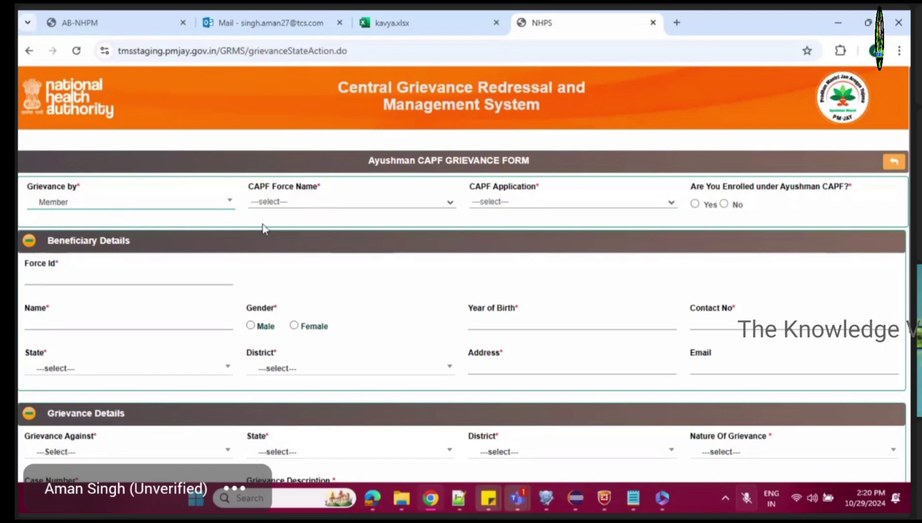
{"action": "left_click", "coordinate": [308, 205]}
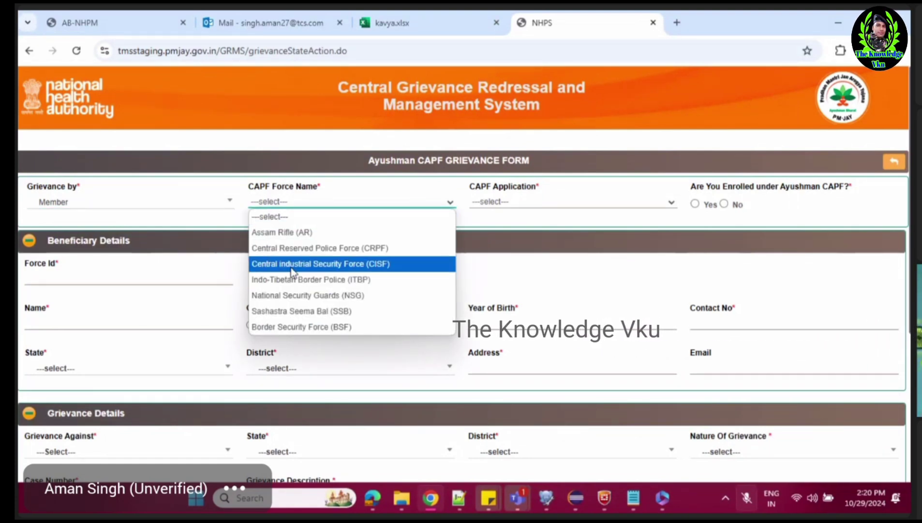
{"action": "left_click", "coordinate": [291, 253]}
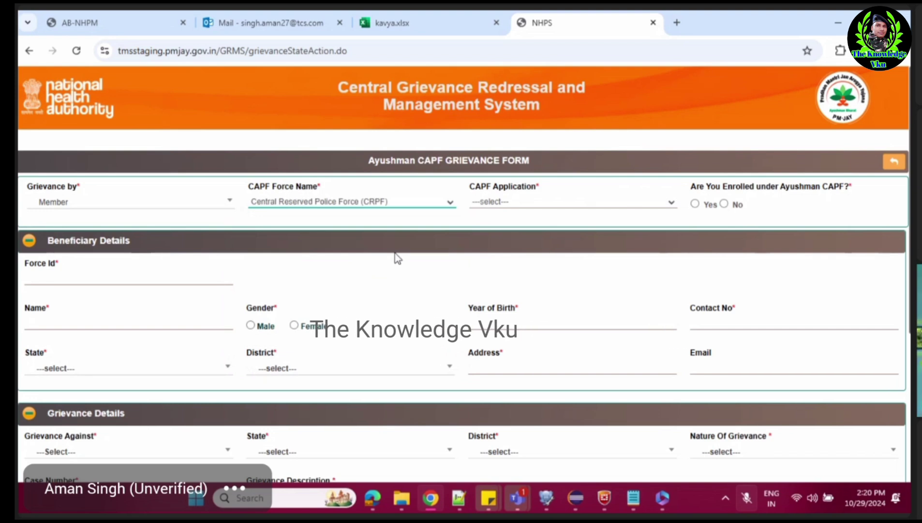
{"action": "left_click", "coordinate": [603, 206]}
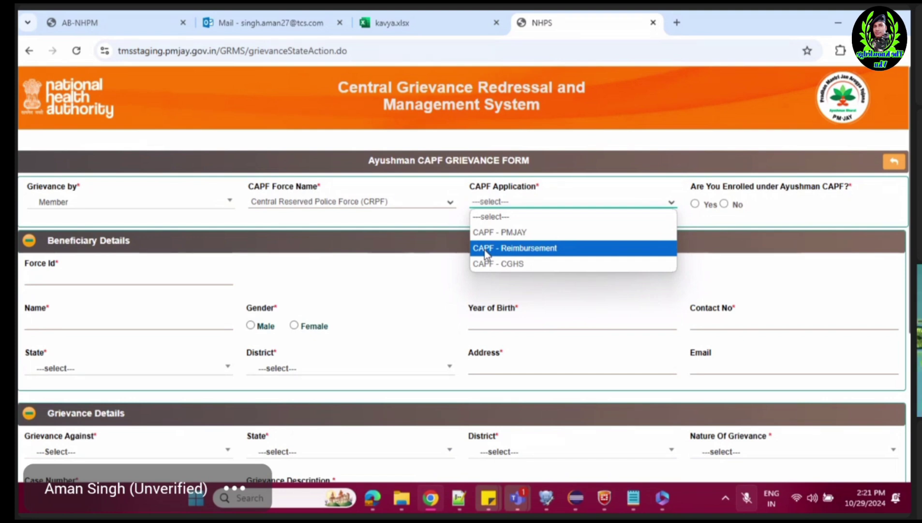
{"action": "left_click", "coordinate": [487, 254]}
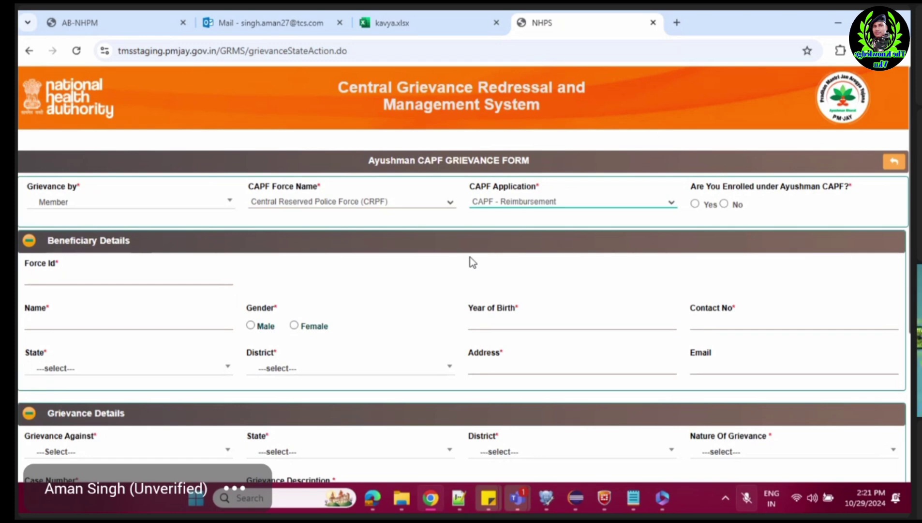
Step: Answer No to Ayushman CAPF enrolment and dismiss the Please Enter Details alert
{"action": "left_click", "coordinate": [723, 204]}
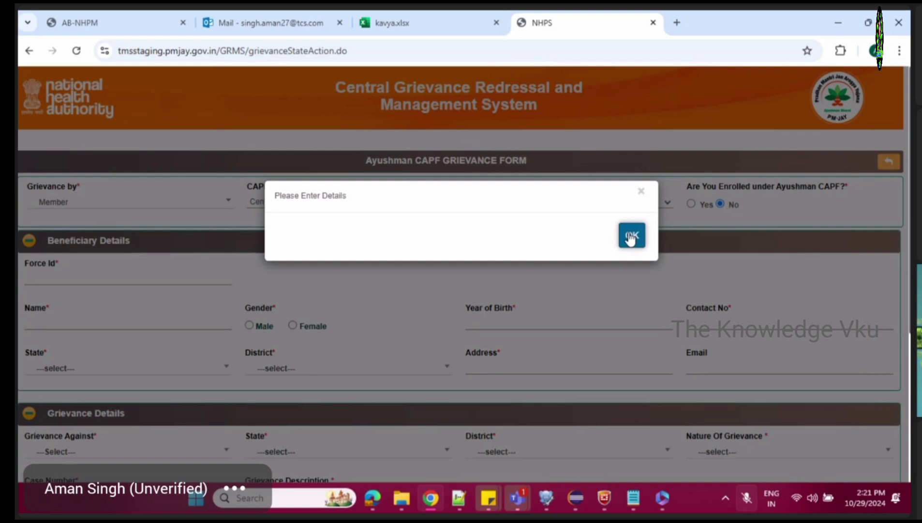
{"action": "left_click", "coordinate": [631, 236]}
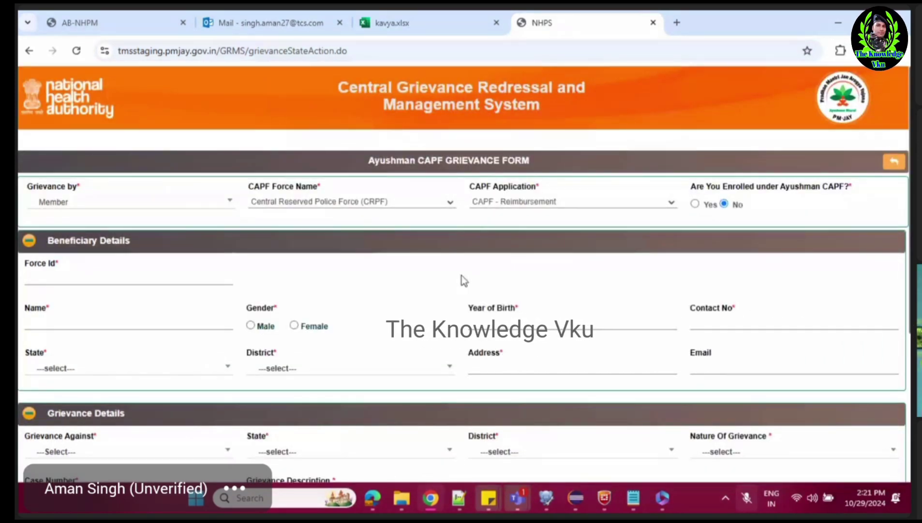
{"action": "scroll", "coordinate": [381, 284], "scroll_direction": "down", "scroll_amount": 1}
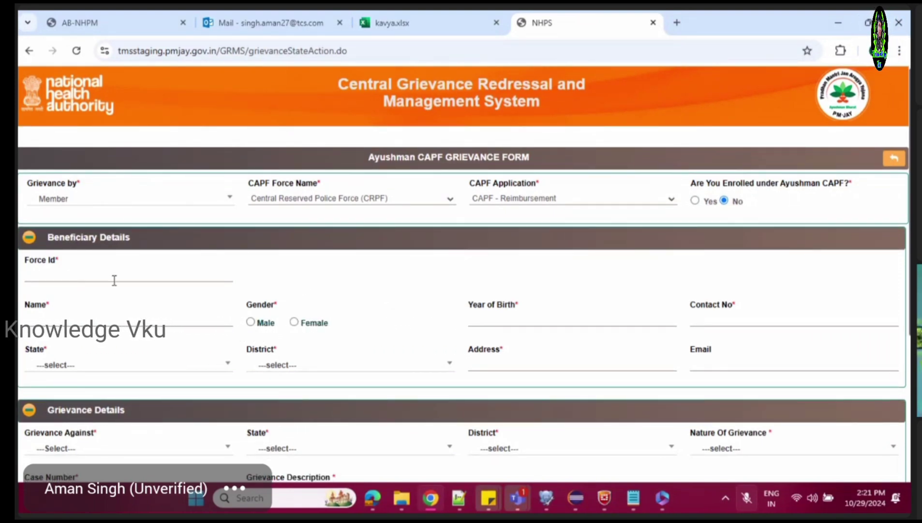
Step: Fill in a saved force ID and type a beneficiary name
{"action": "left_click", "coordinate": [85, 279]}
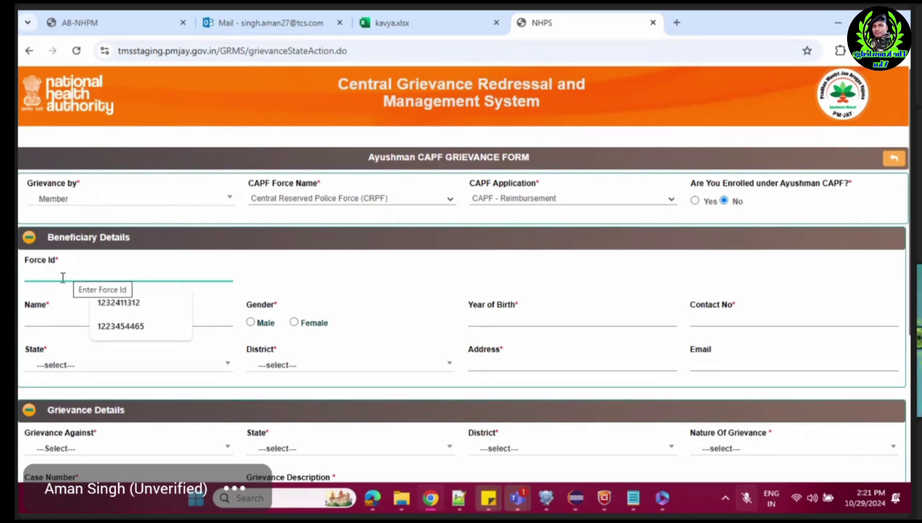
{"action": "left_click", "coordinate": [127, 305]}
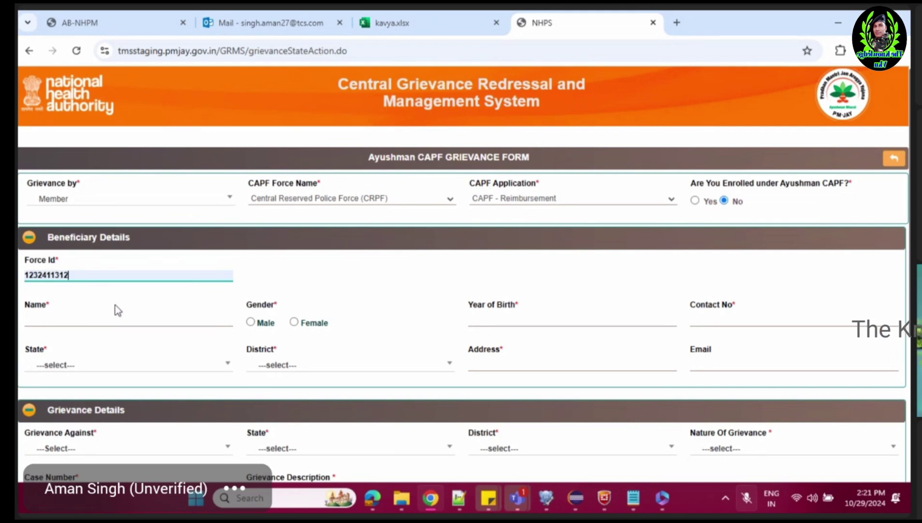
{"action": "left_click", "coordinate": [55, 321]}
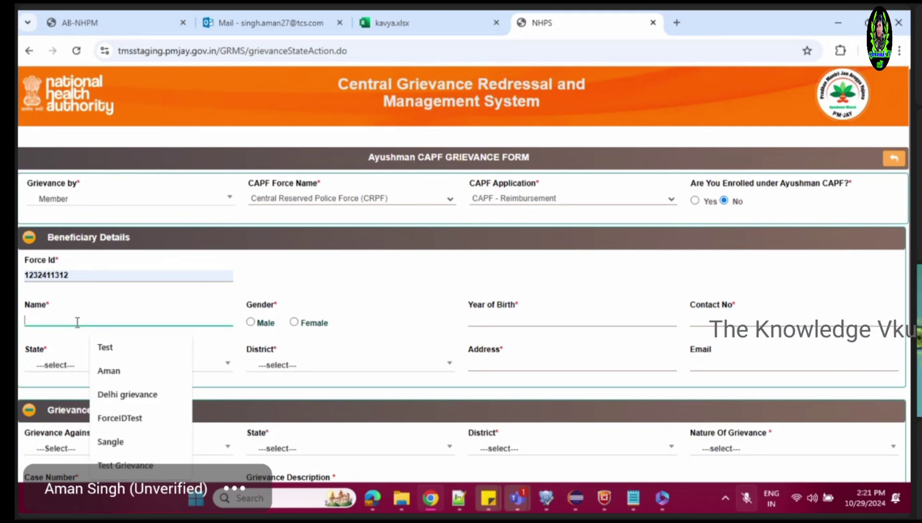
{"action": "type", "text": "October"}
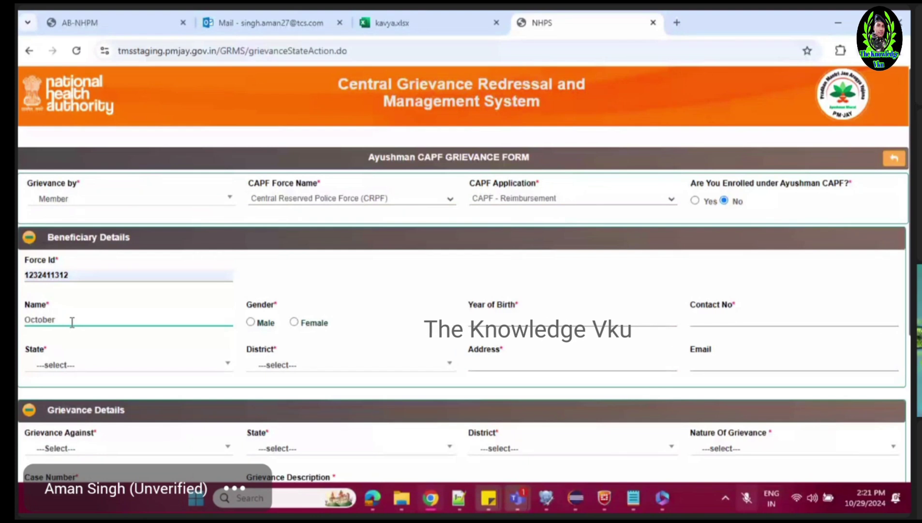
{"action": "type", "text": " 29"}
{"action": "scroll", "coordinate": [121, 317], "scroll_direction": "down", "scroll_amount": 1}
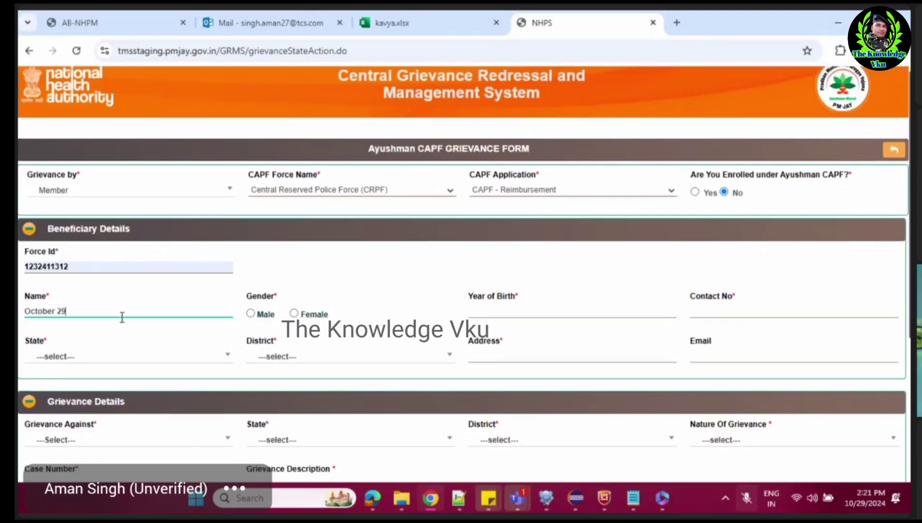
Step: Mark the beneficiary as Male, born 1990, with a saved contact number
{"action": "left_click", "coordinate": [251, 307]}
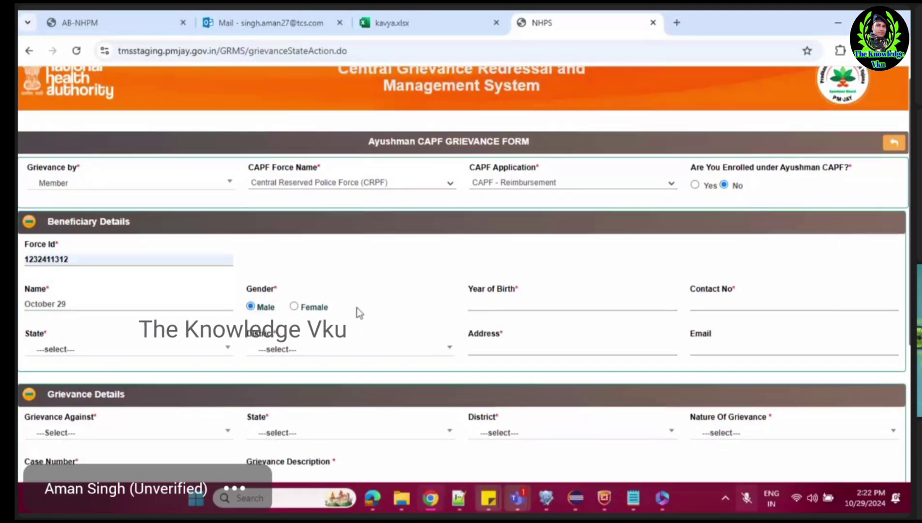
{"action": "left_click", "coordinate": [489, 310]}
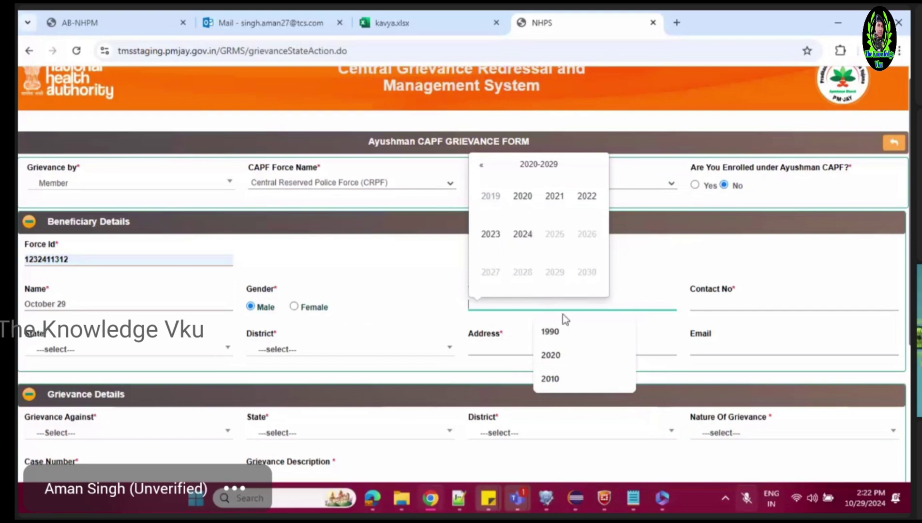
{"action": "left_click", "coordinate": [564, 330]}
{"action": "left_click", "coordinate": [732, 304]}
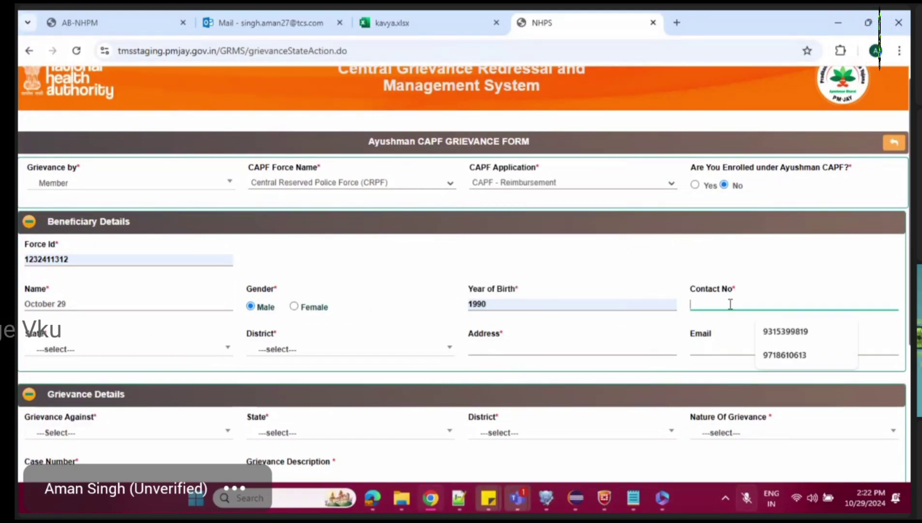
{"action": "left_click", "coordinate": [788, 331]}
{"action": "scroll", "coordinate": [654, 324], "scroll_direction": "down", "scroll_amount": 2}
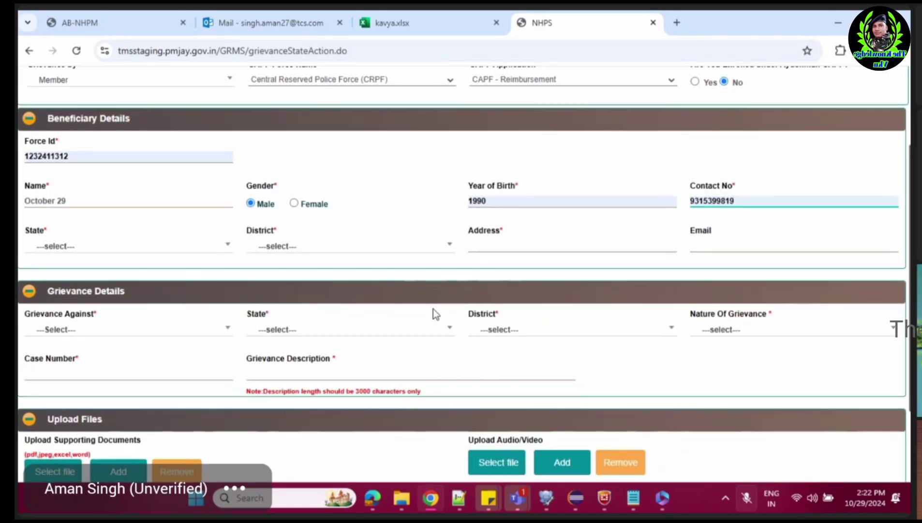
Step: Set the beneficiary's state to ASSAM and district to BONGAIGAON
{"action": "scroll", "coordinate": [432, 309], "scroll_direction": "down", "scroll_amount": 2}
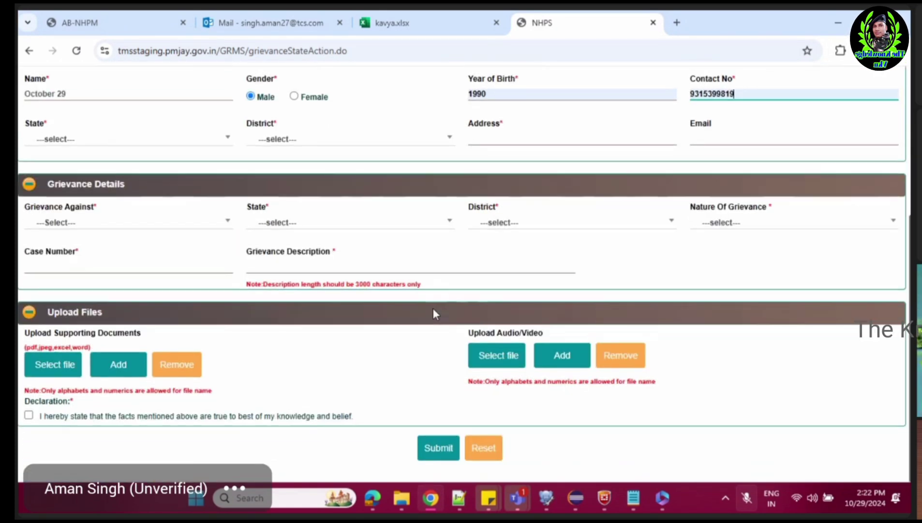
{"action": "left_click", "coordinate": [200, 143]}
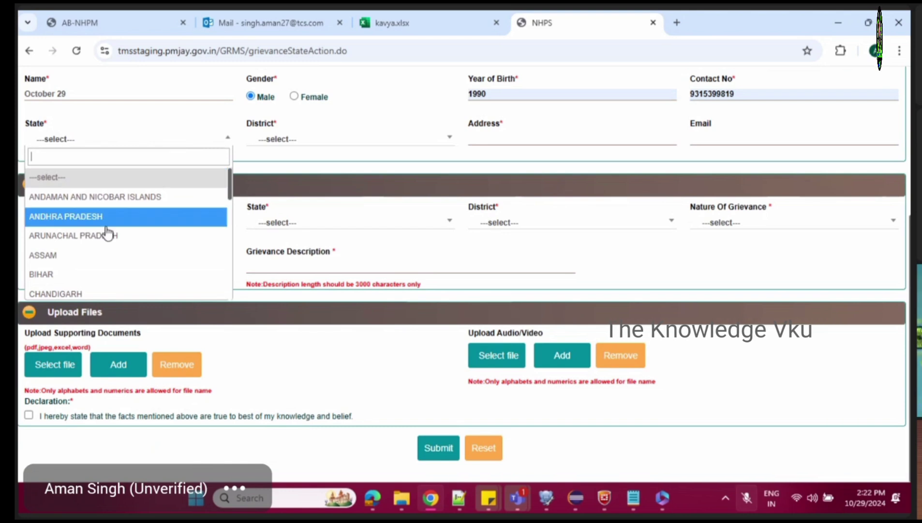
{"action": "left_click", "coordinate": [56, 257]}
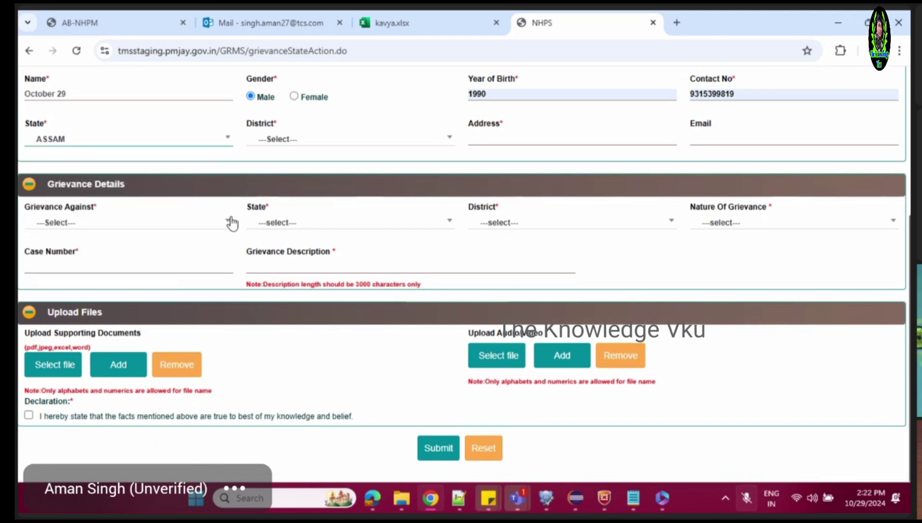
{"action": "left_click", "coordinate": [267, 140]}
{"action": "left_click", "coordinate": [289, 264]}
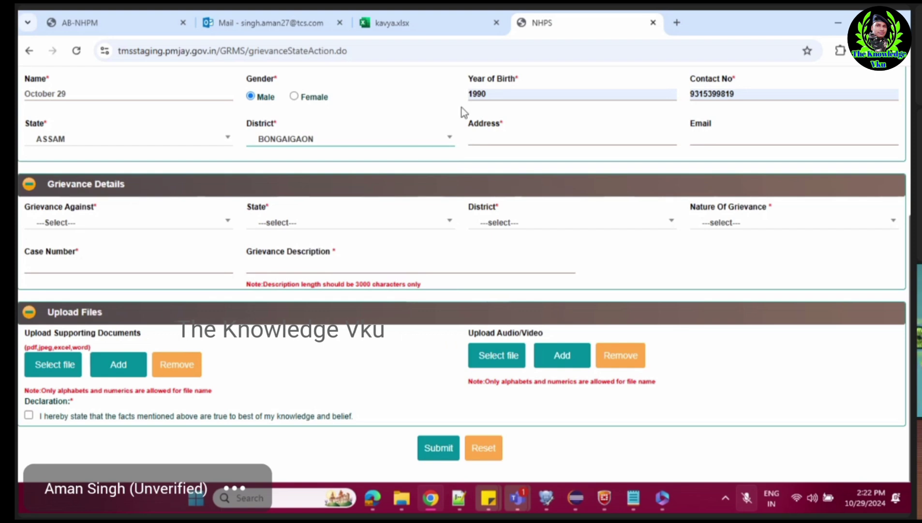
Step: Replace the placeholder name with the beneficiary's real name and enter address 'test'
{"action": "left_click_drag", "start_coordinate": [68, 93], "coordinate": [19, 101]}
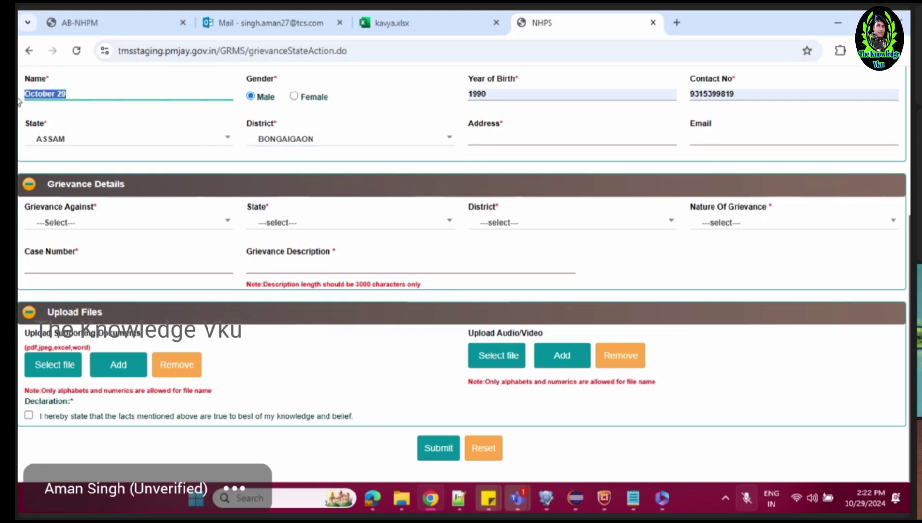
{"action": "key", "text": "BackSpace"}
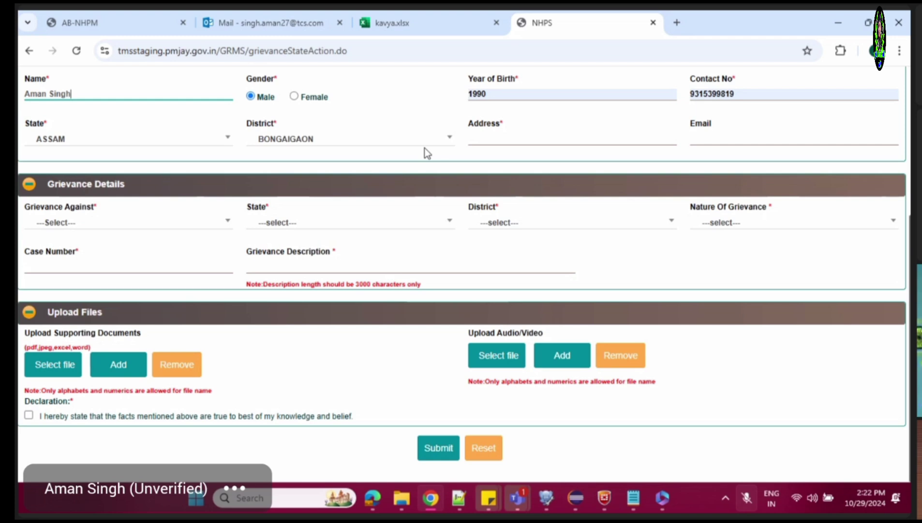
{"action": "left_click", "coordinate": [508, 138]}
{"action": "type", "text": "test"}
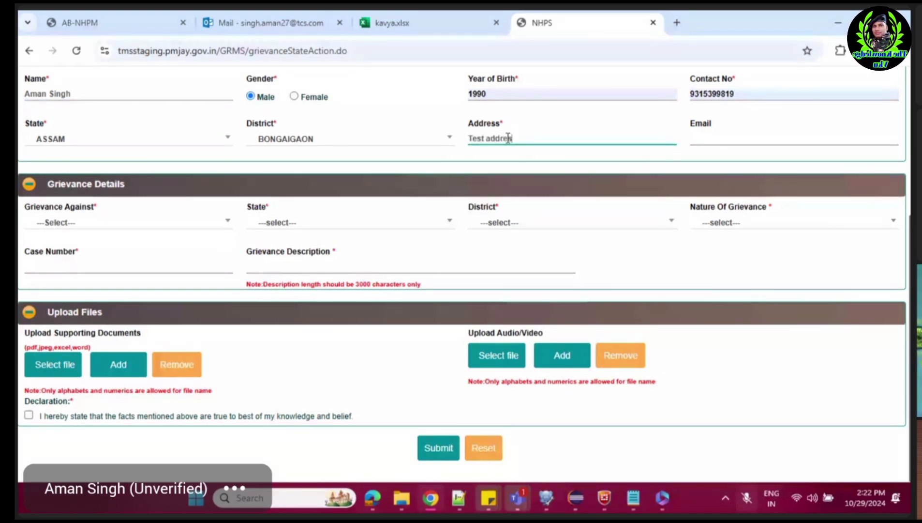
{"action": "left_click", "coordinate": [118, 226]}
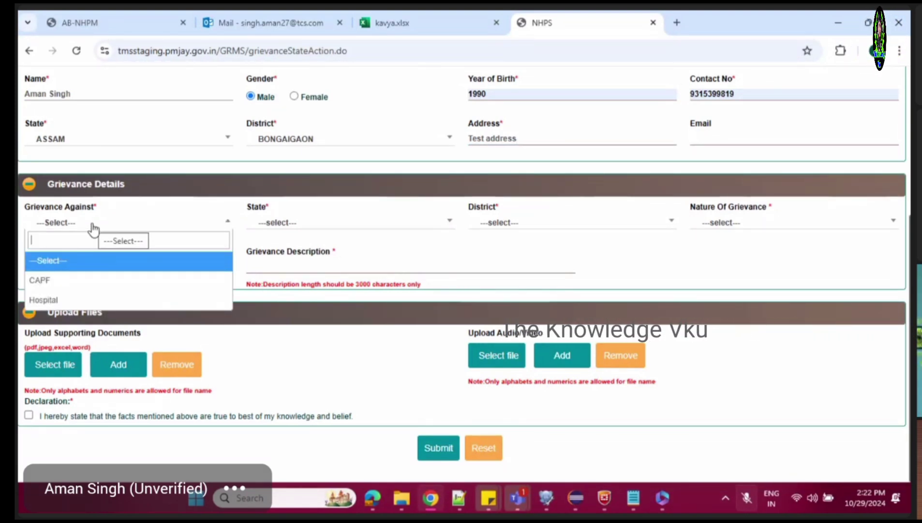
Step: Direct the grievance against CAPF in state ASSAM, district BONGAIGAON
{"action": "left_click", "coordinate": [66, 279]}
{"action": "left_click", "coordinate": [292, 223]}
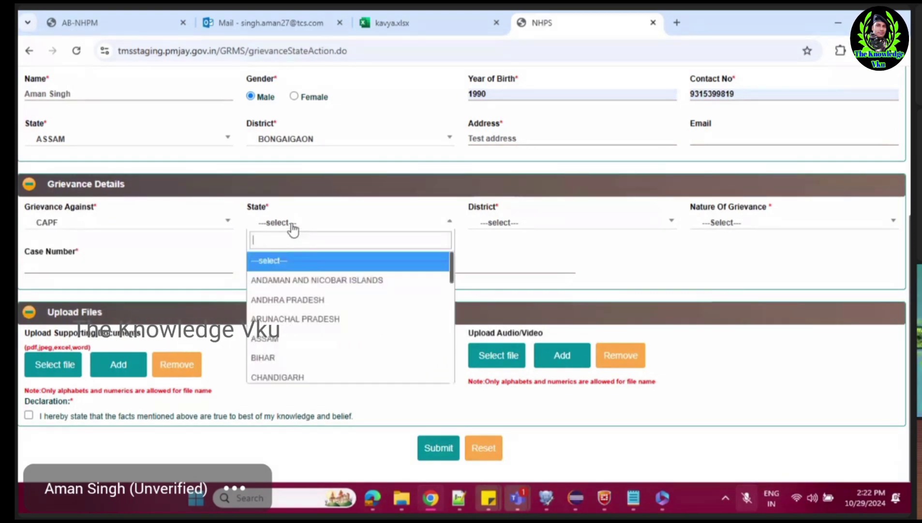
{"action": "scroll", "coordinate": [292, 318], "scroll_direction": "down", "scroll_amount": 1}
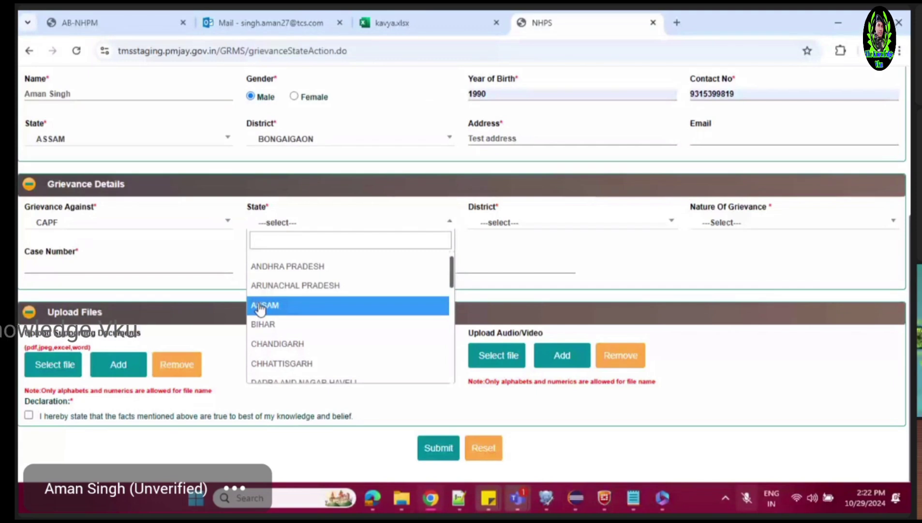
{"action": "left_click", "coordinate": [260, 306]}
{"action": "left_click", "coordinate": [522, 229]}
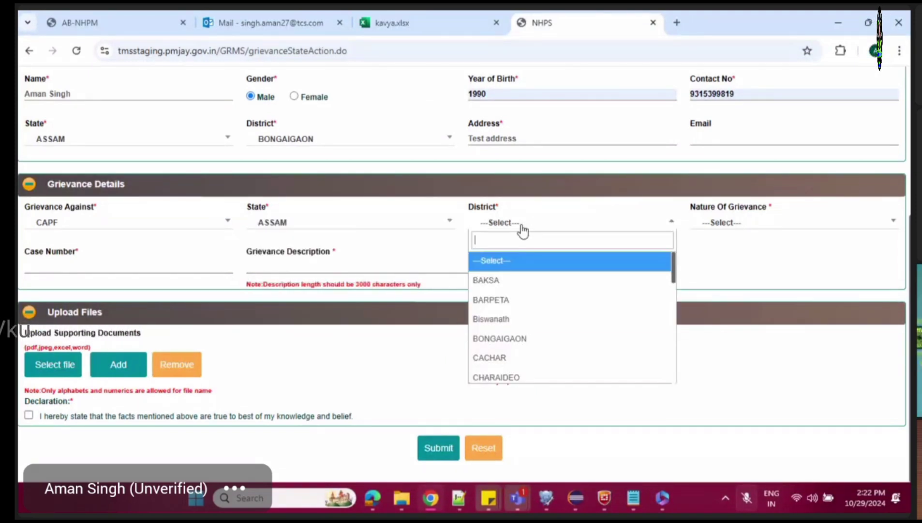
{"action": "scroll", "coordinate": [523, 323], "scroll_direction": "down", "scroll_amount": 1}
{"action": "left_click", "coordinate": [521, 324]}
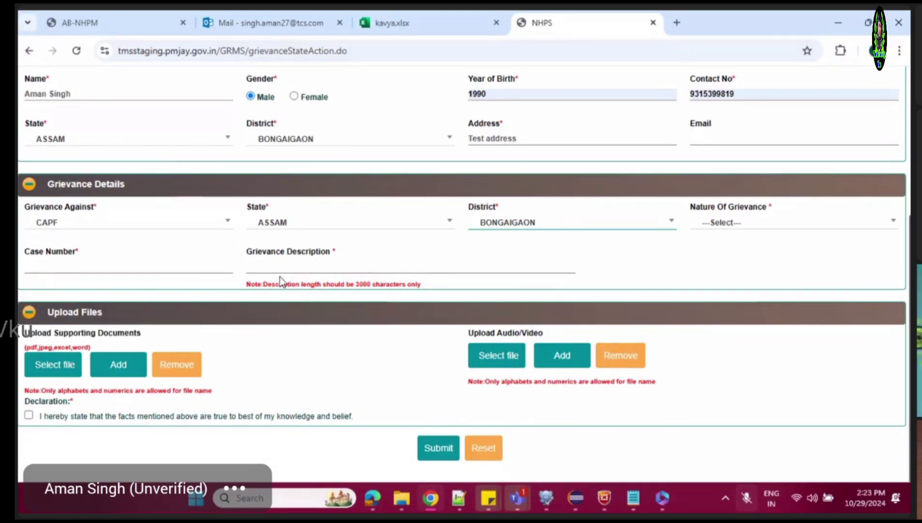
Step: Set the nature of grievance to Mismatch of Tax deduction
{"action": "left_click", "coordinate": [252, 273]}
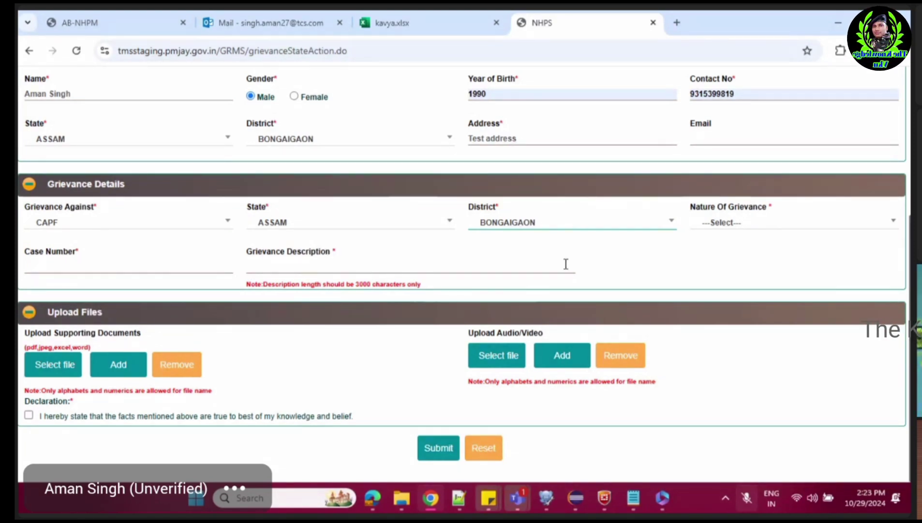
{"action": "left_click", "coordinate": [720, 231]}
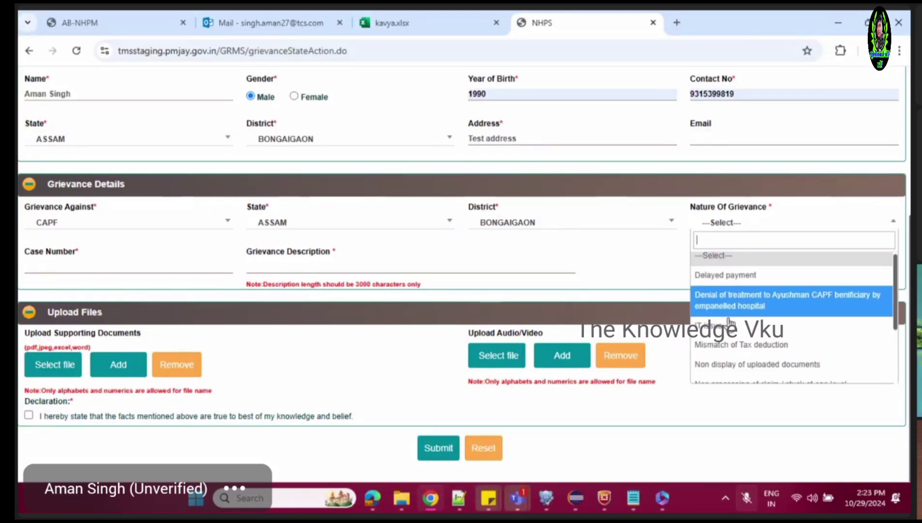
{"action": "scroll", "coordinate": [726, 310], "scroll_direction": "down", "scroll_amount": 3}
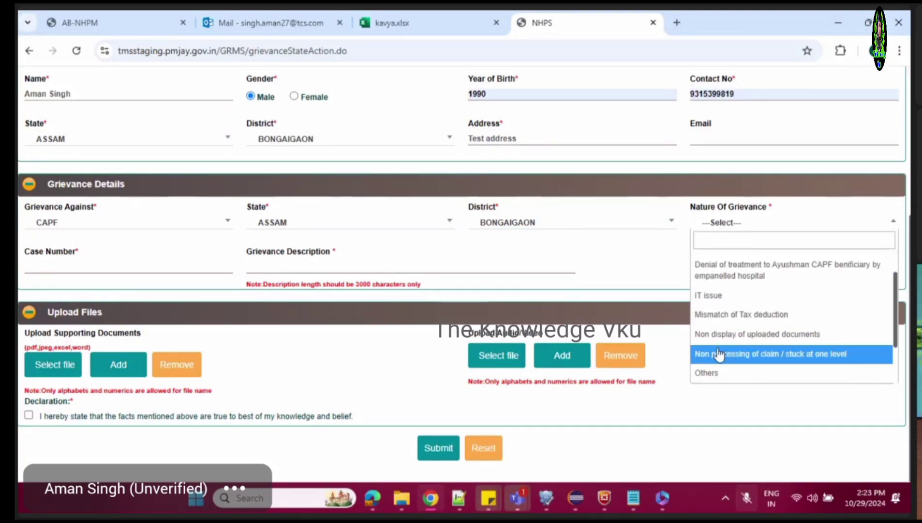
{"action": "scroll", "coordinate": [736, 346], "scroll_direction": "down", "scroll_amount": 1}
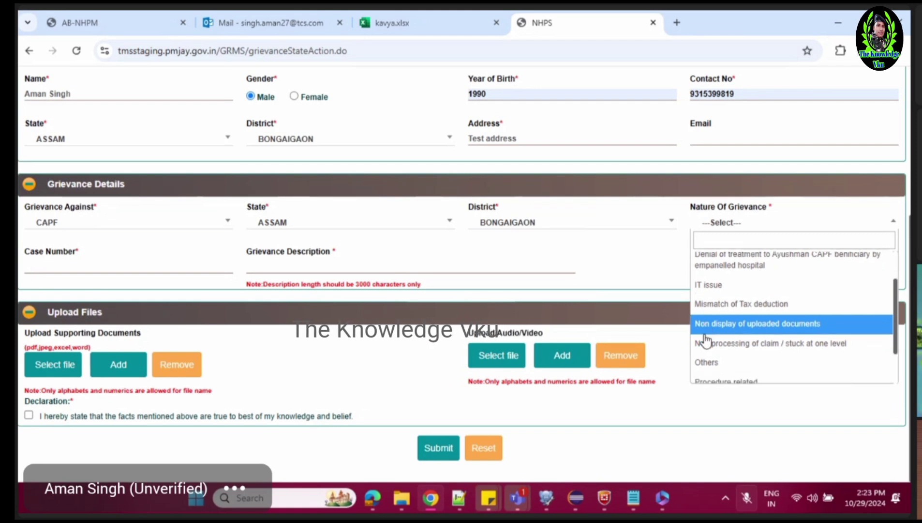
{"action": "left_click", "coordinate": [720, 303]}
{"action": "left_click", "coordinate": [131, 263]}
{"action": "scroll", "coordinate": [131, 264], "scroll_direction": "up", "scroll_amount": 1}
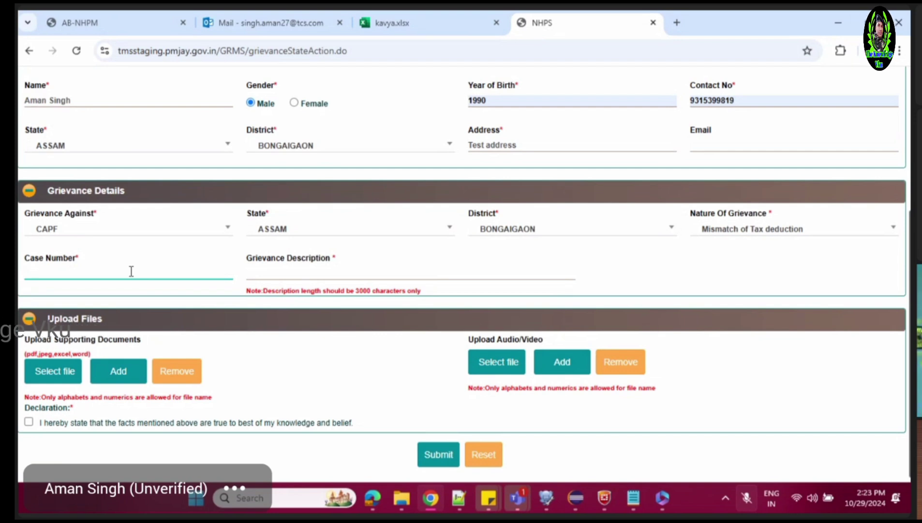
Step: Copy the case number from cell A3 of the Reimbursement sheet in kavya.xlsx
{"action": "left_click", "coordinate": [363, 28]}
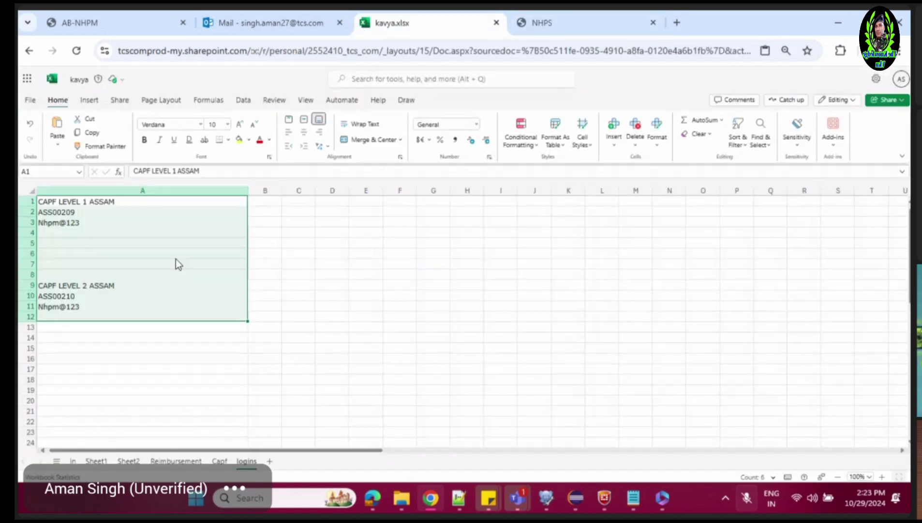
{"action": "left_click", "coordinate": [174, 461]}
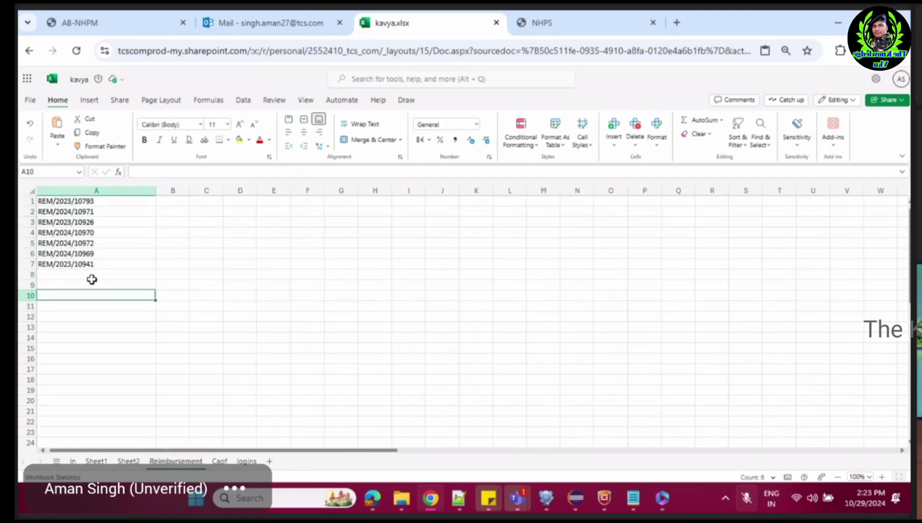
{"action": "left_click", "coordinate": [71, 218]}
{"action": "key", "text": "ctrl+c"}
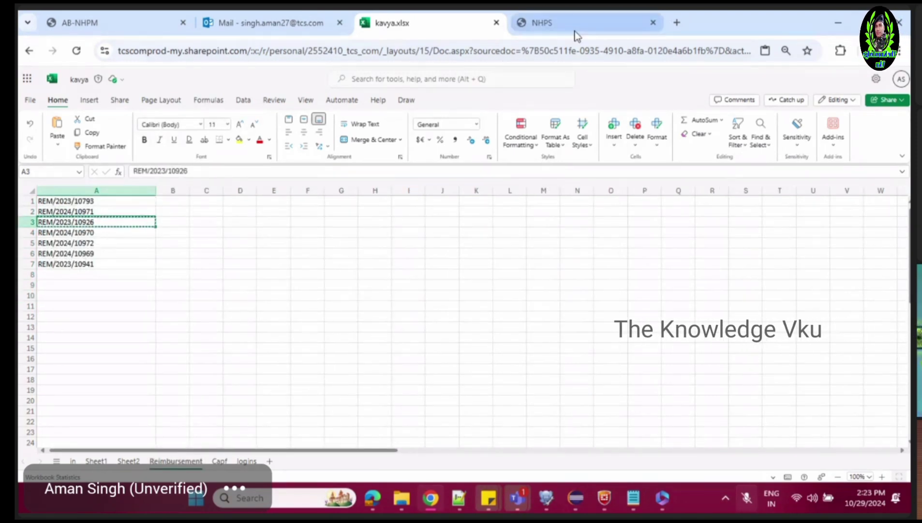
Step: Back in the grievance form, enter the description 'Please review My case'
{"action": "left_click", "coordinate": [583, 21]}
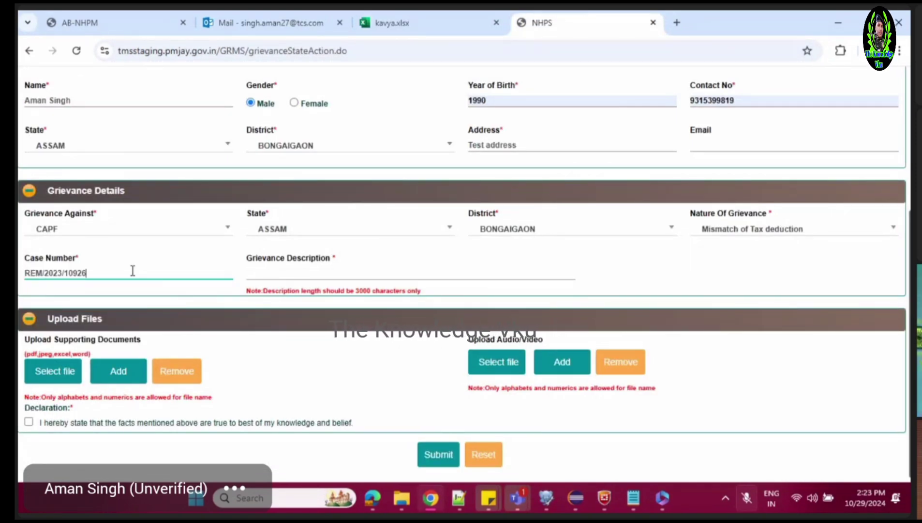
{"action": "left_click", "coordinate": [292, 274]}
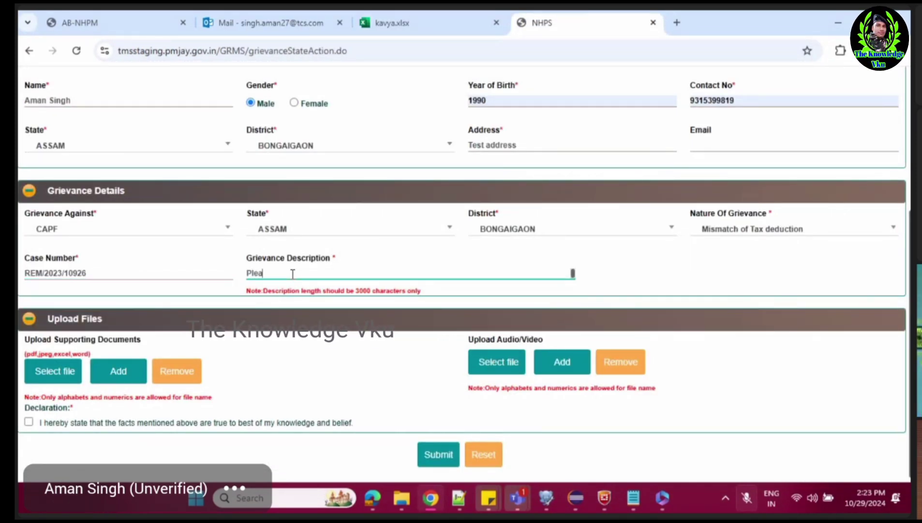
{"action": "type", "text": "Please review My case"}
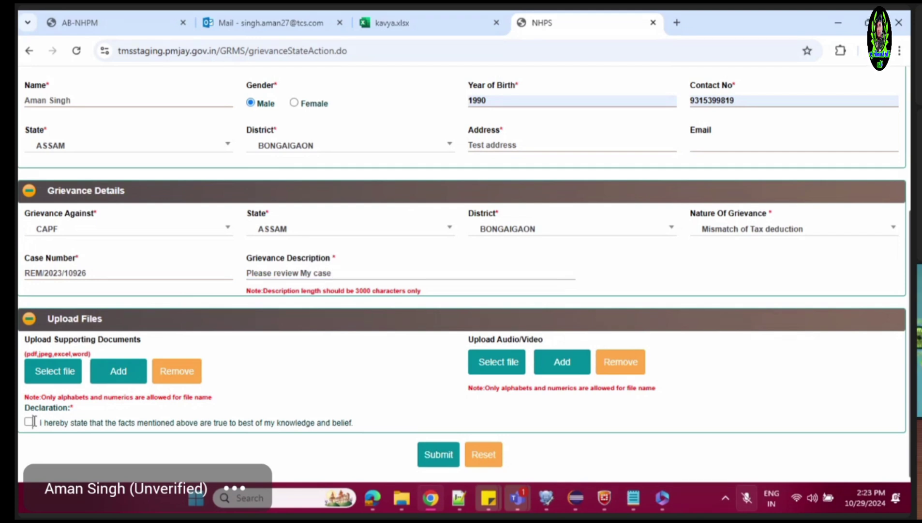
{"action": "scroll", "coordinate": [242, 408], "scroll_direction": "down", "scroll_amount": 1}
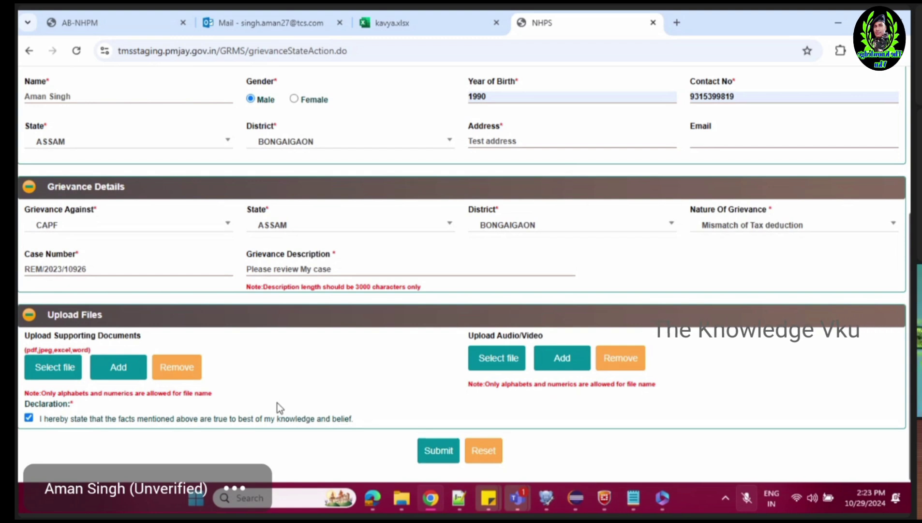
Step: Submit the grievance and validate it with the one-time password sent to the mobile
{"action": "left_click", "coordinate": [432, 450]}
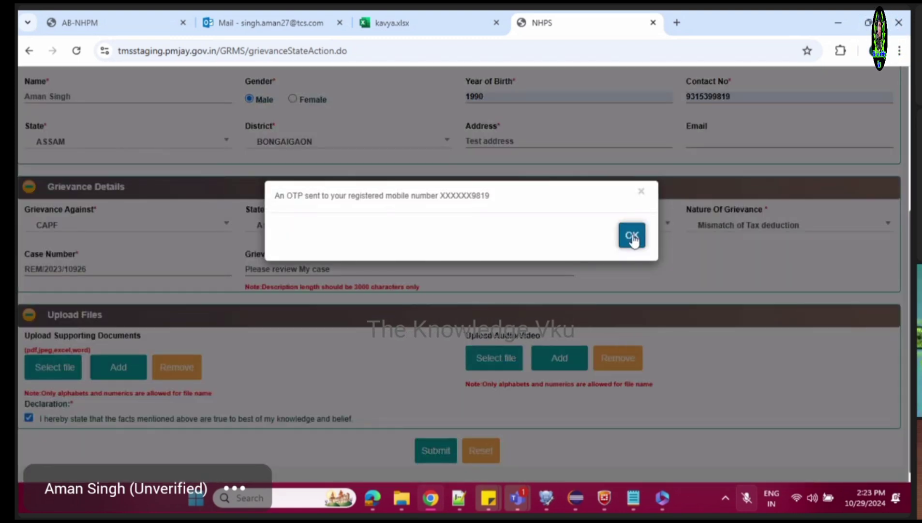
{"action": "left_click", "coordinate": [632, 237]}
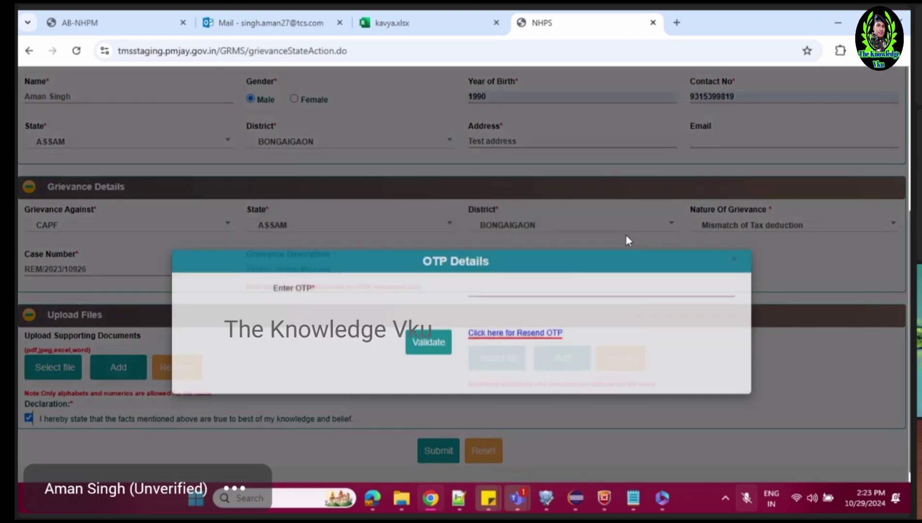
{"action": "left_click", "coordinate": [505, 308]}
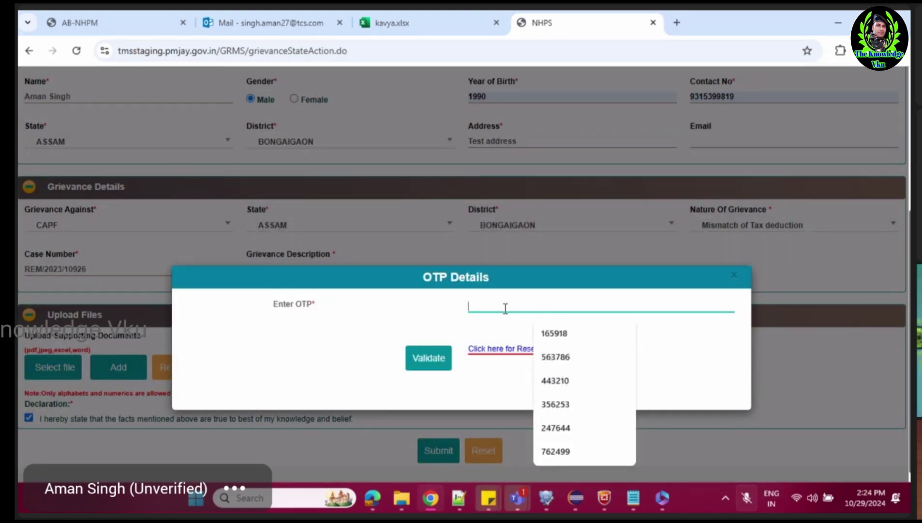
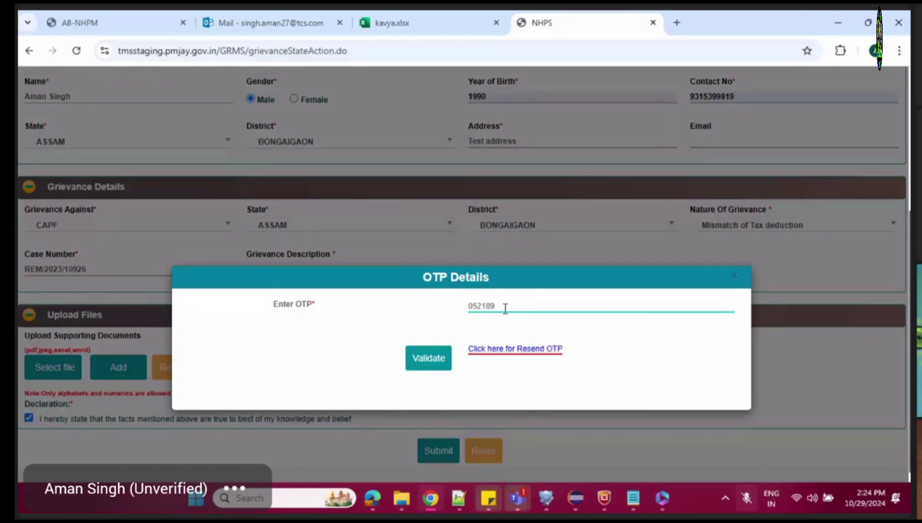
{"action": "left_click", "coordinate": [425, 359]}
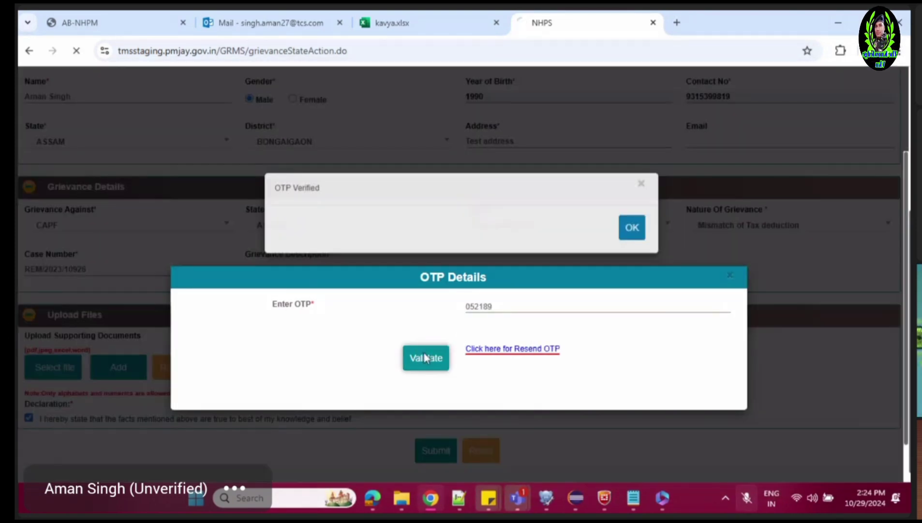
{"action": "left_click", "coordinate": [631, 230]}
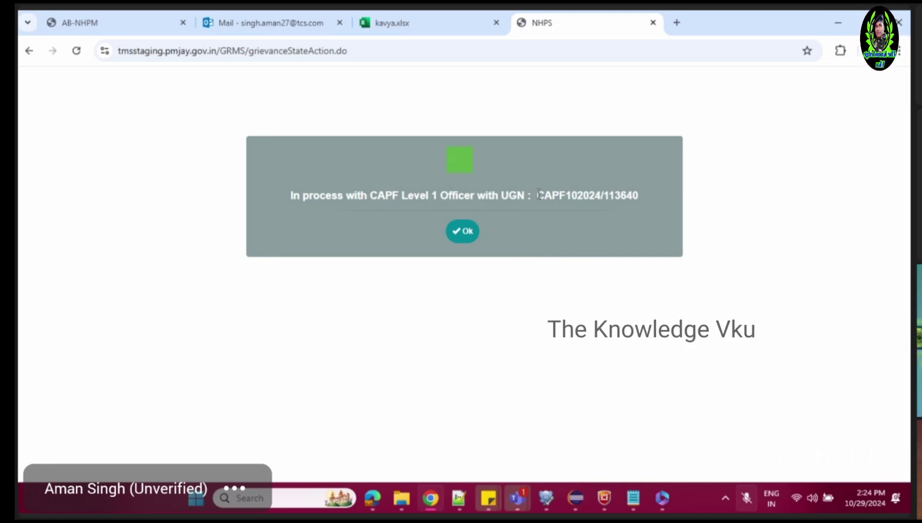
Step: Select the generated UGN in the in-process success message
{"action": "left_click_drag", "start_coordinate": [538, 195], "coordinate": [638, 195]}
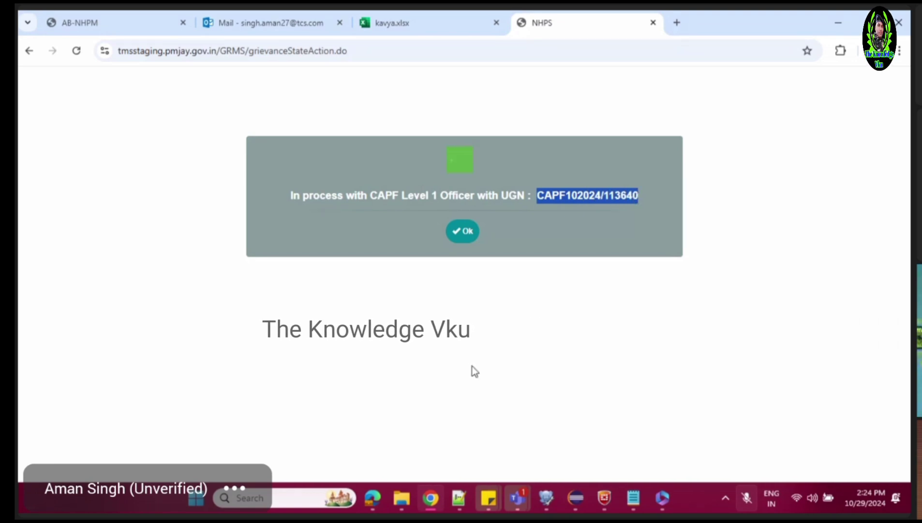
Step: Paste the UGN into a new Notepad++ document, then return to the browser's address bar
{"action": "left_click", "coordinate": [456, 491]}
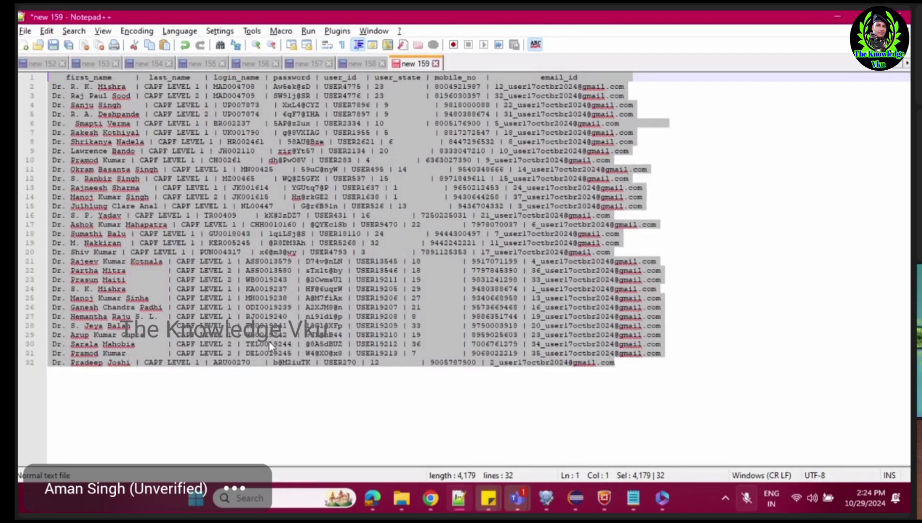
{"action": "key", "text": "ctrl+n"}
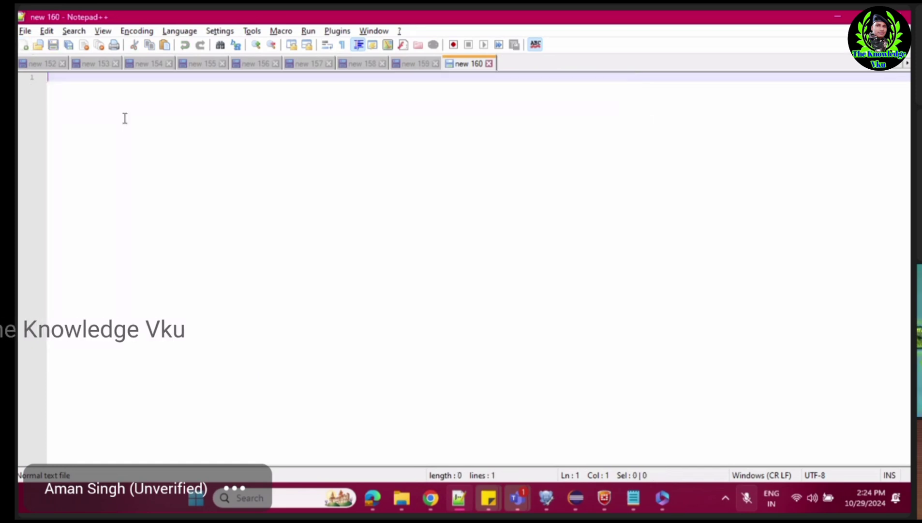
{"action": "key", "text": "ctrl+v"}
{"action": "key", "text": "Return"}
{"action": "key", "text": "Return"}
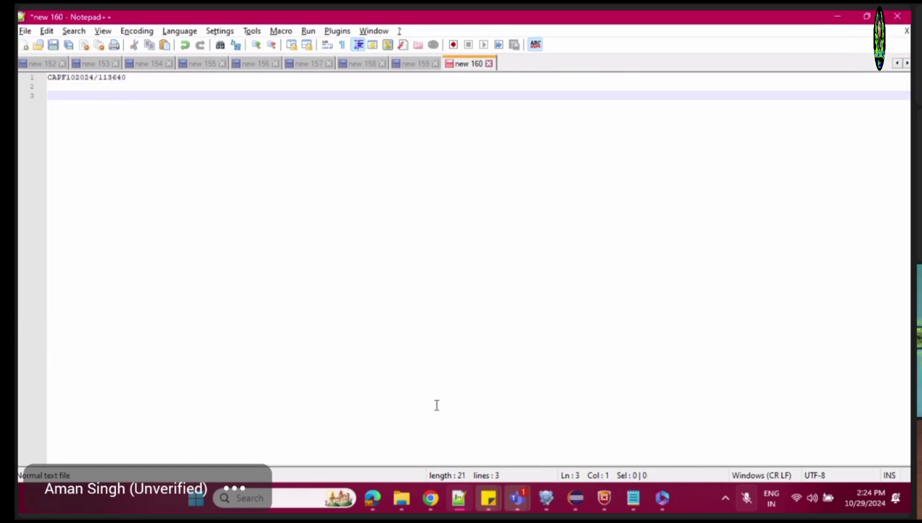
{"action": "left_click", "coordinate": [434, 506]}
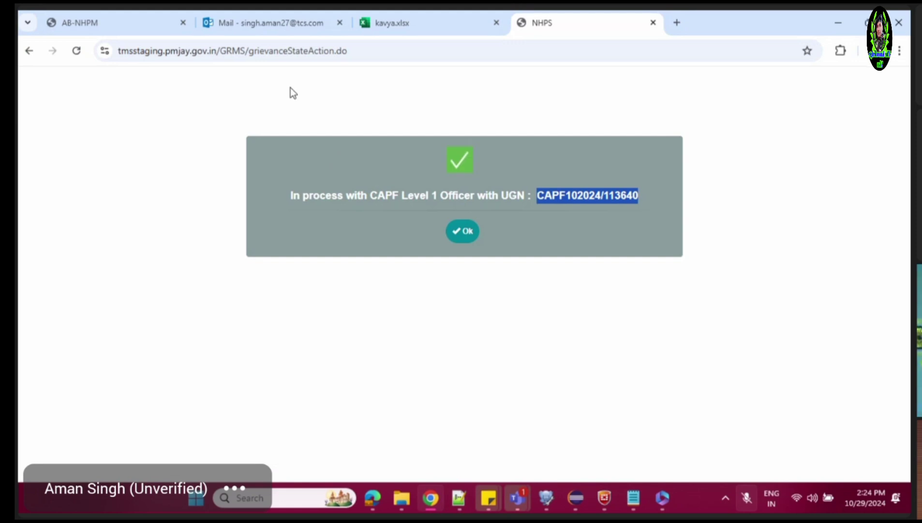
{"action": "left_click", "coordinate": [266, 49]}
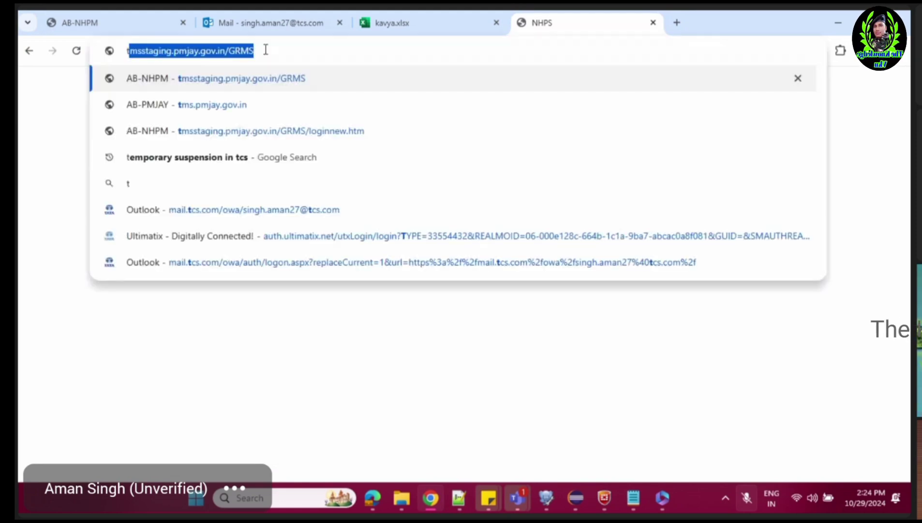